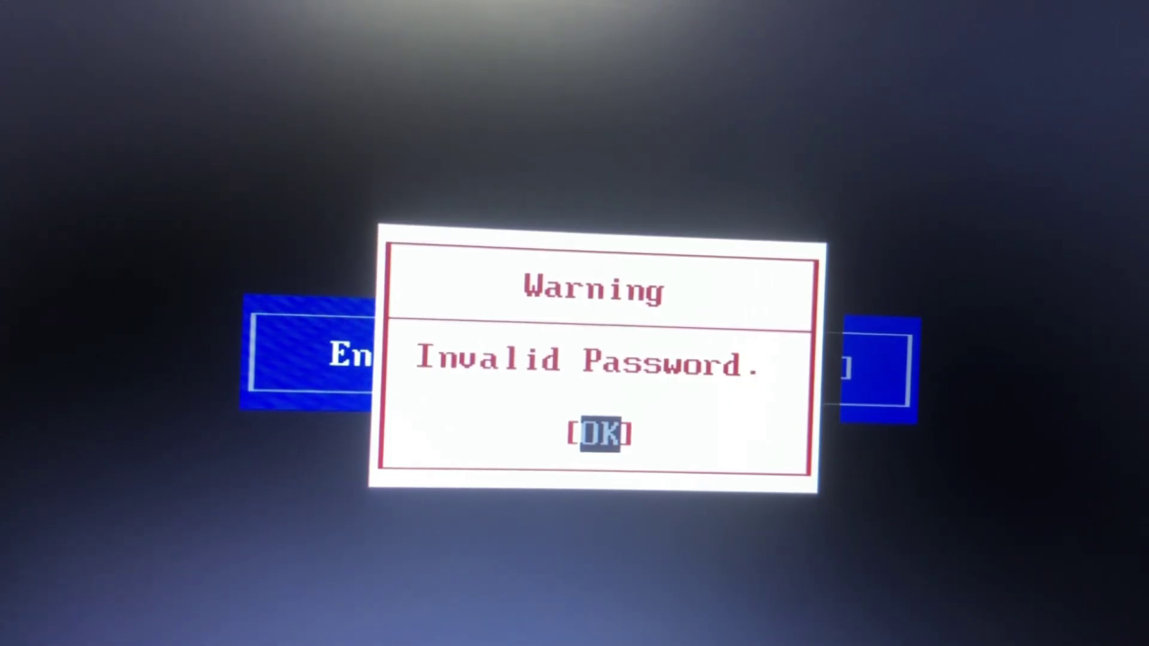
Submit two more wrong passwords, dismissing each Invalid Password warning until the System Disabled code appears.
key("Return")
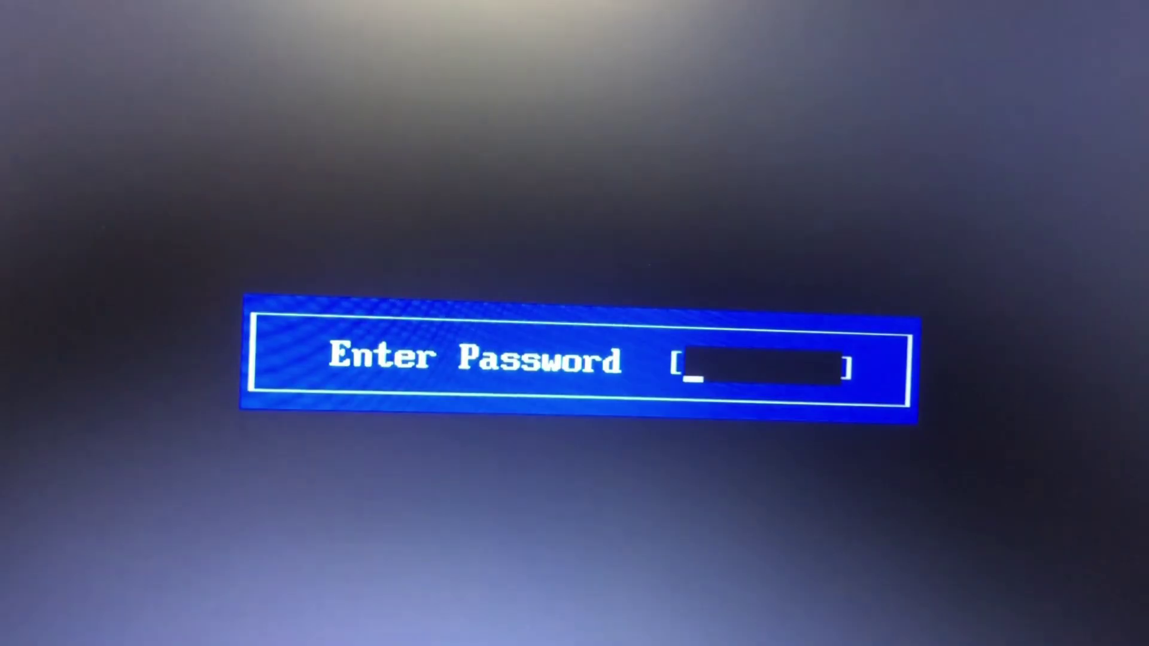
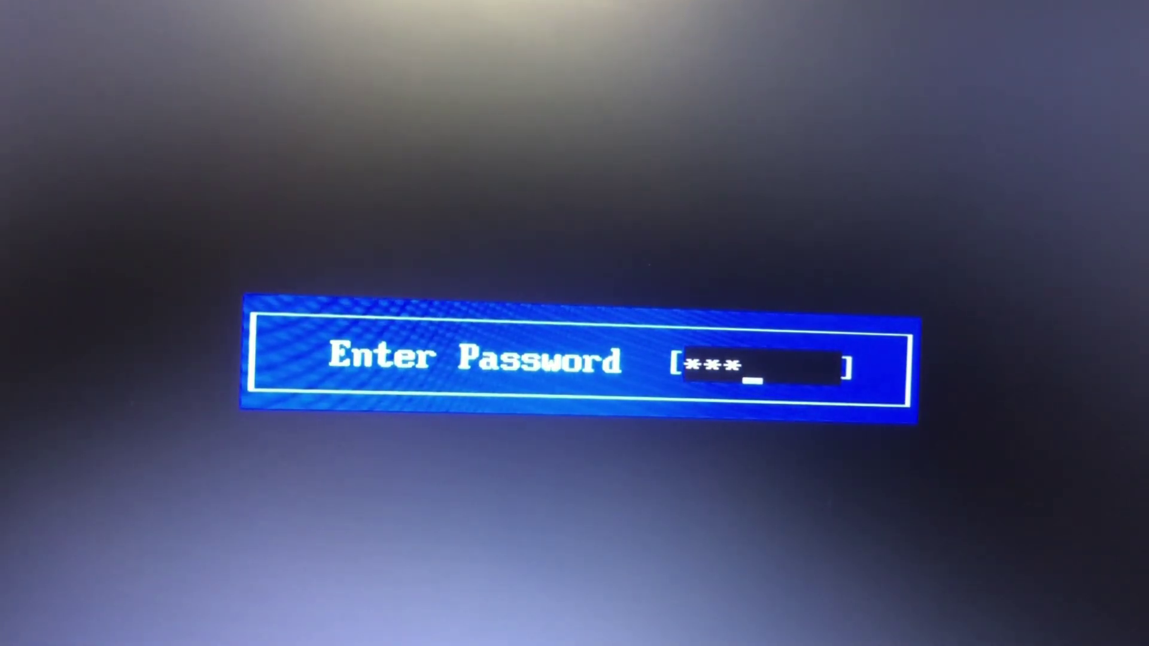
key("Return")
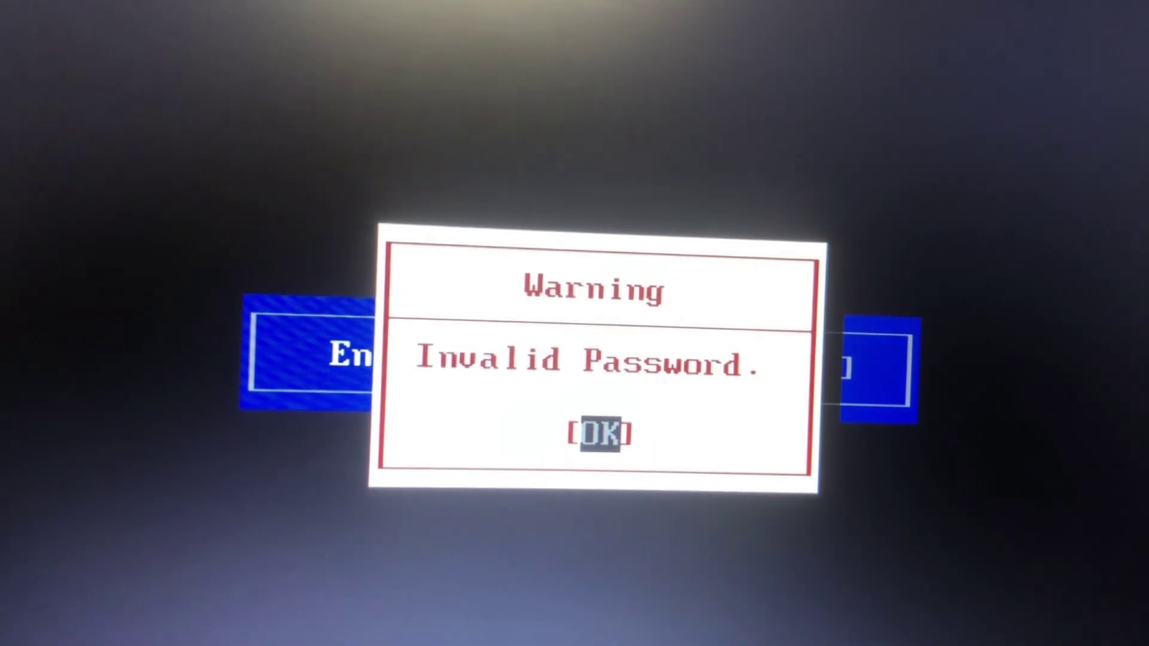
key("Return")
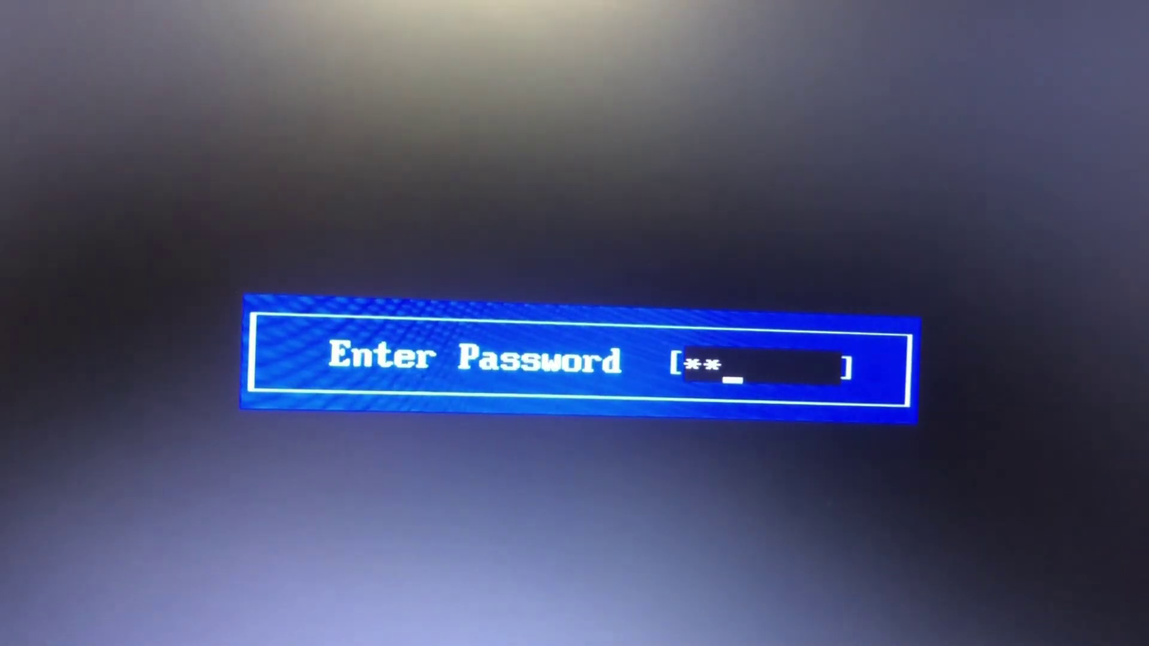
key("Return")
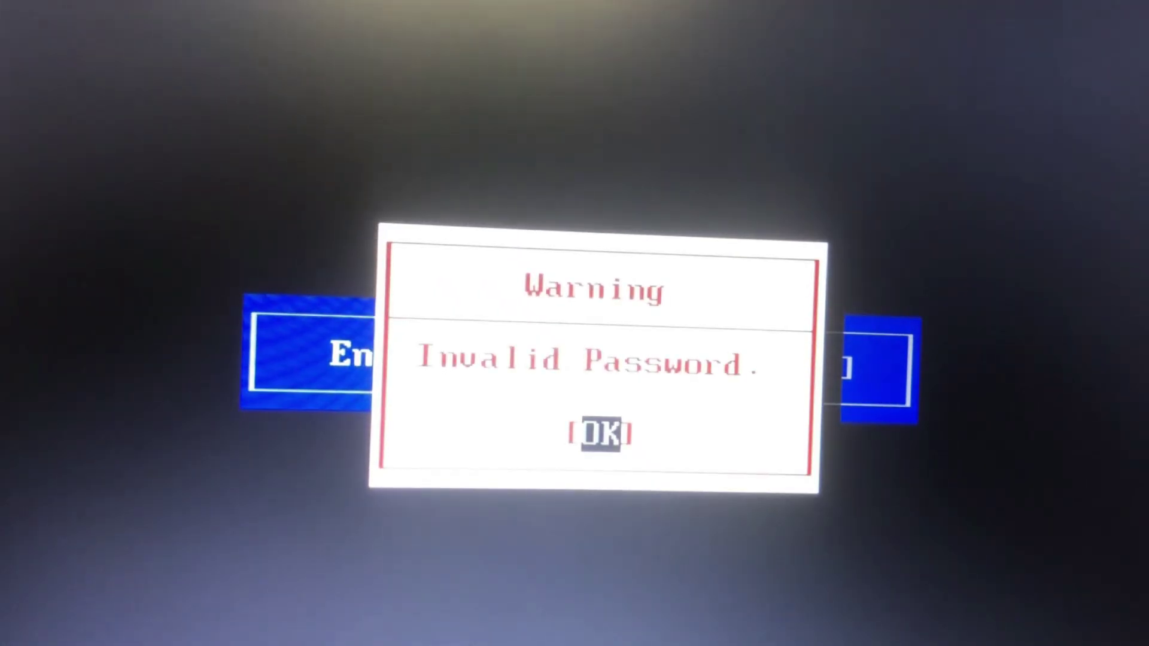
key("Return")
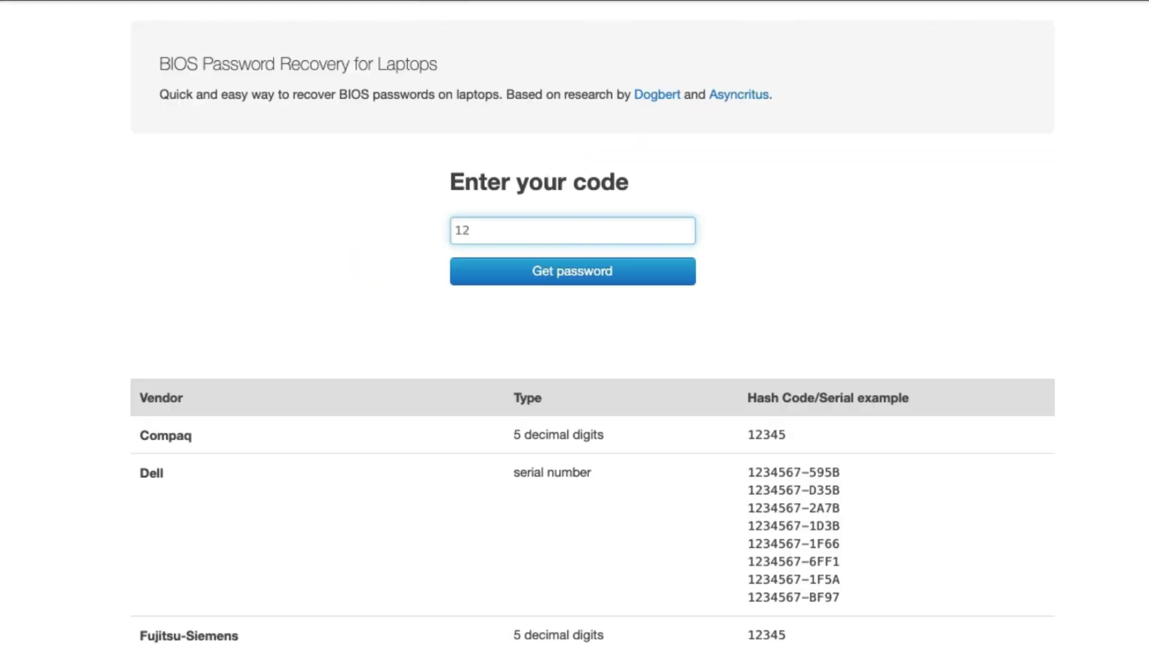
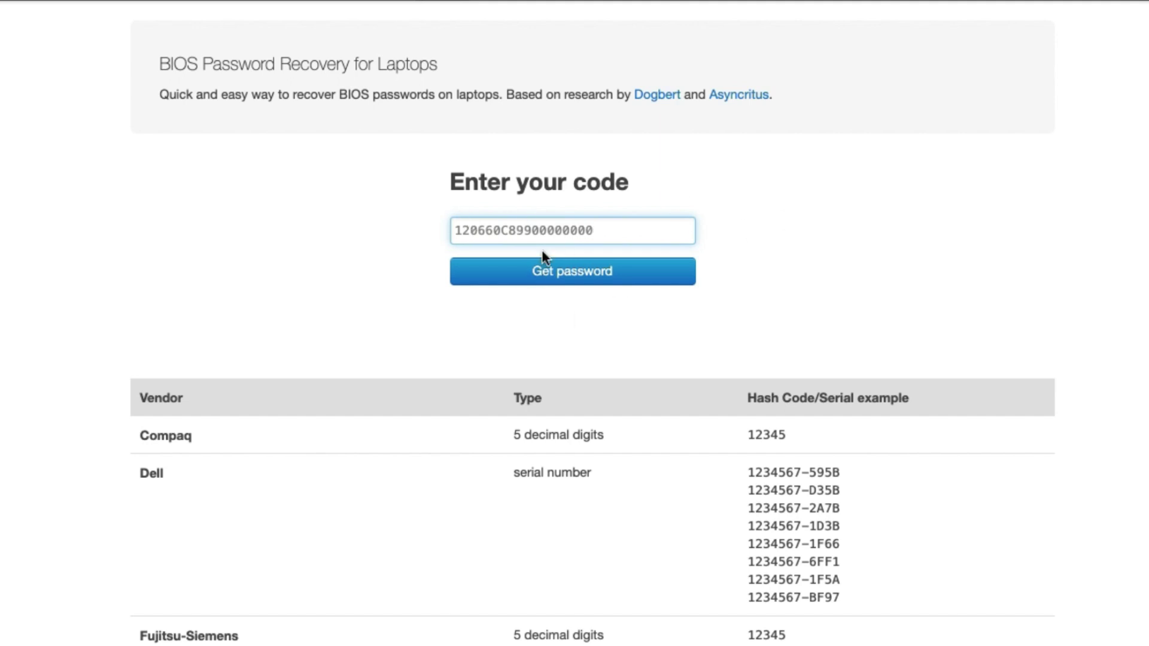
left_click(542, 266)
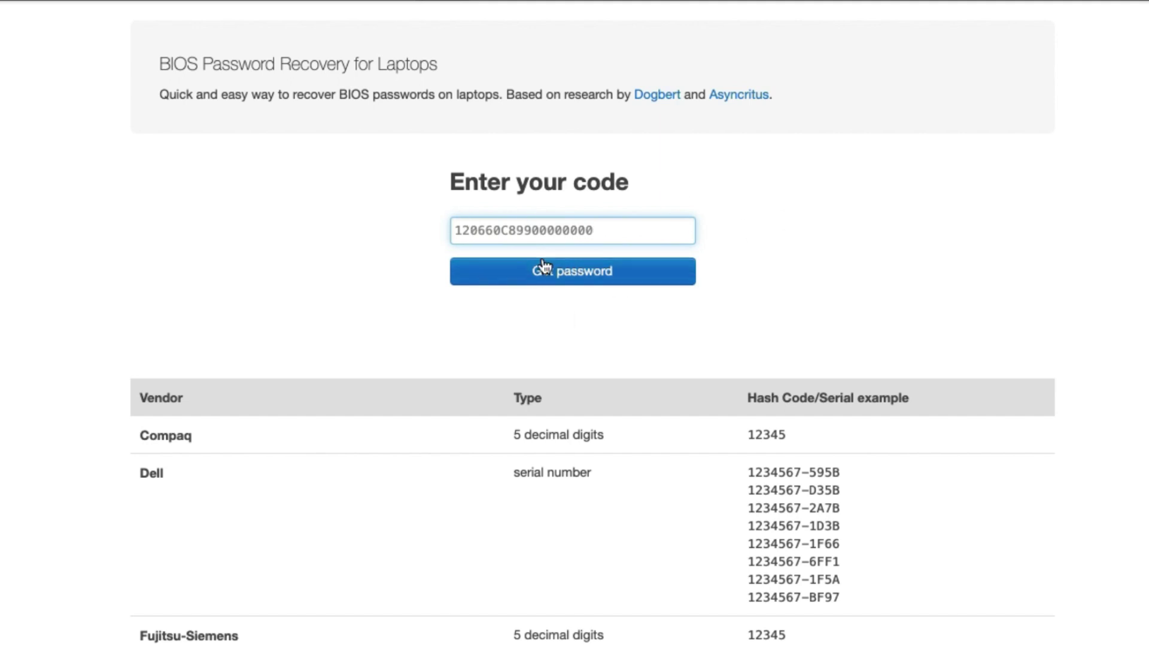
left_click(544, 272)
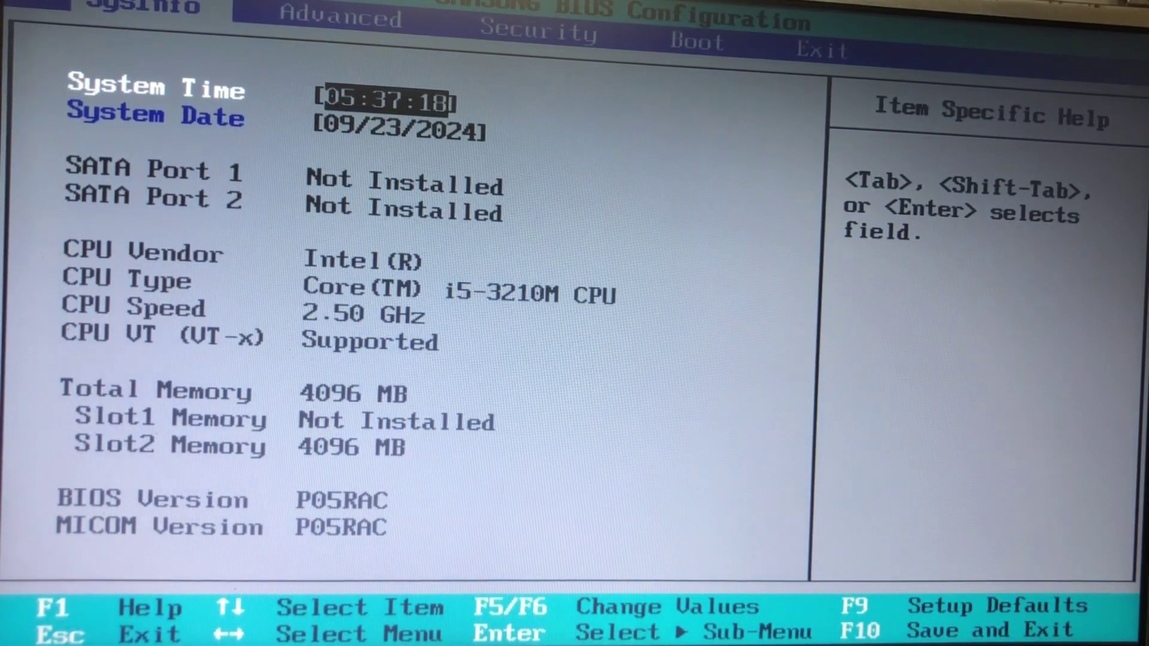
On the Security tab, give the current Supervisor Password and leave New and Confirm blank.
key("Right")
key("Right")
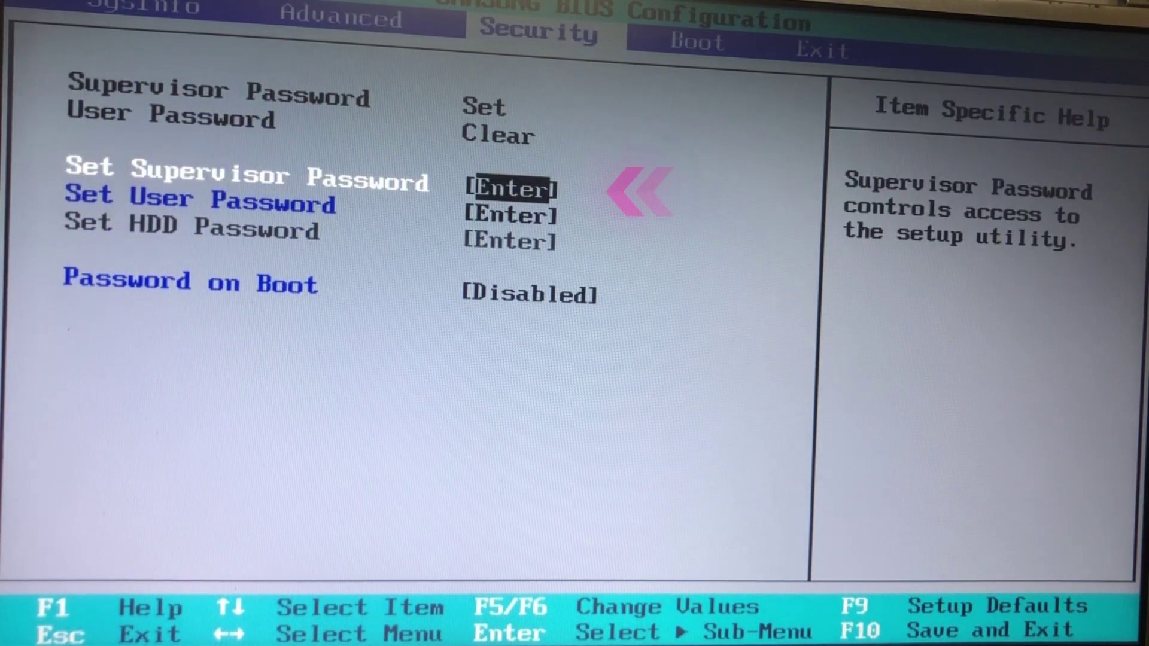
key("Return")
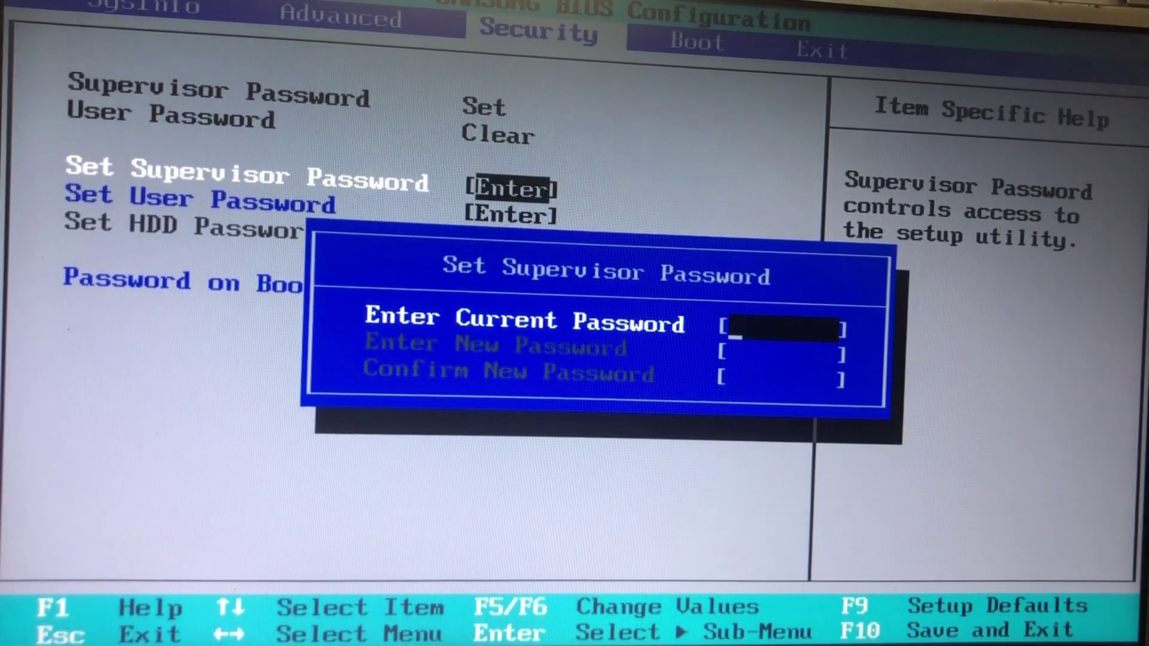
type("***")
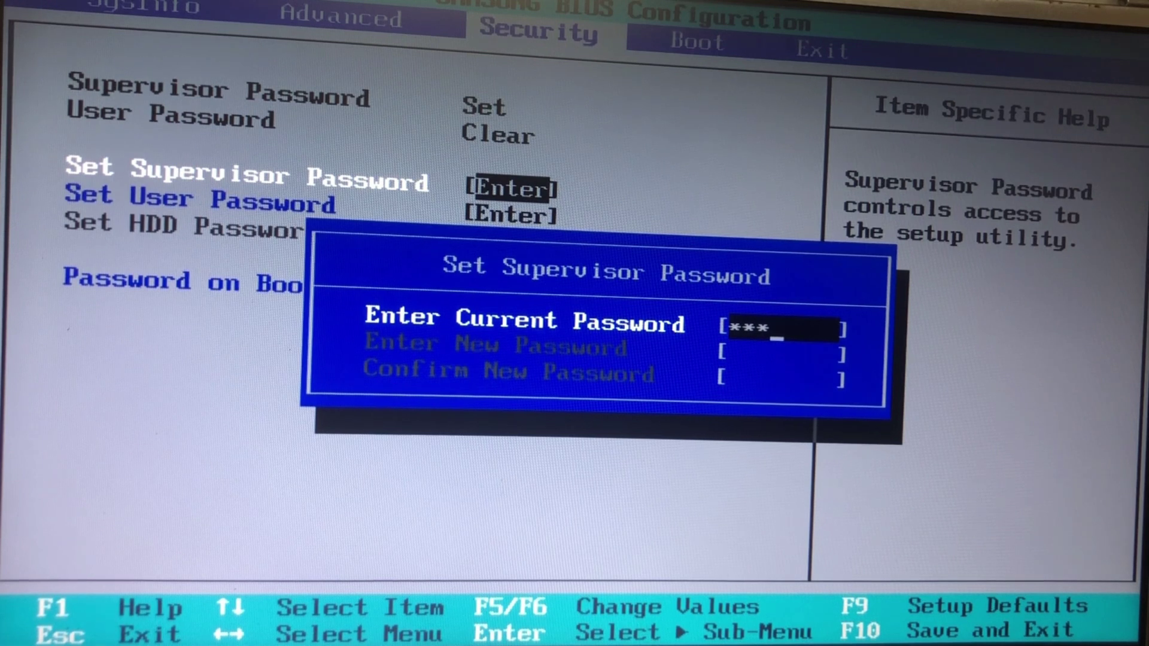
type("*")
key("Return")
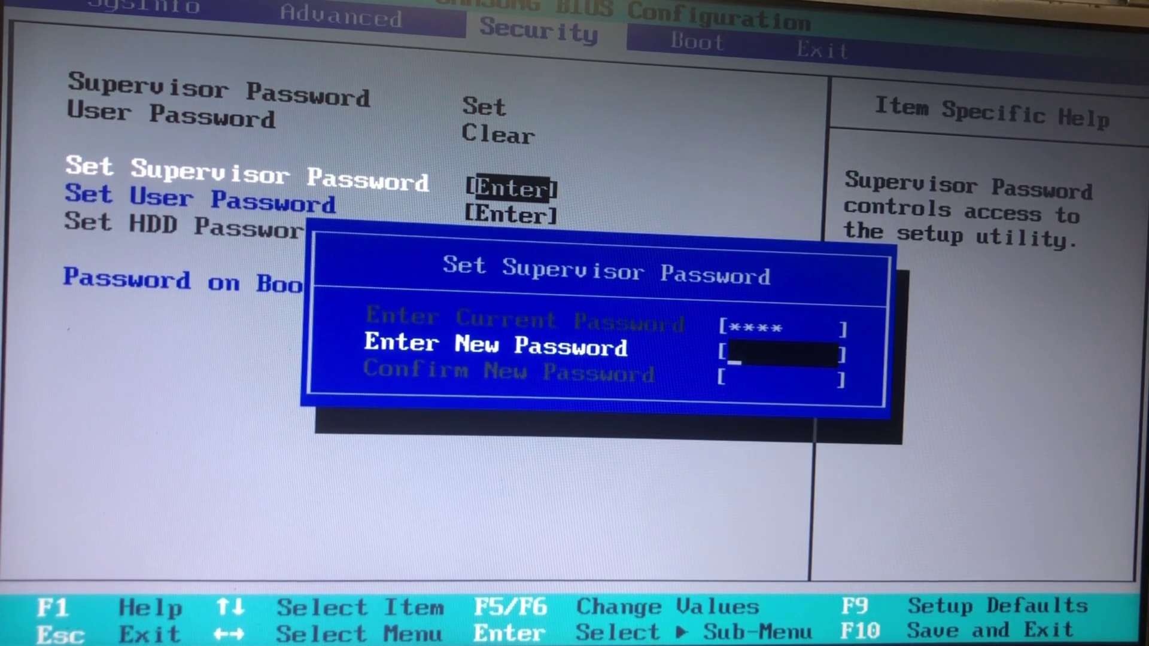
key("Return")
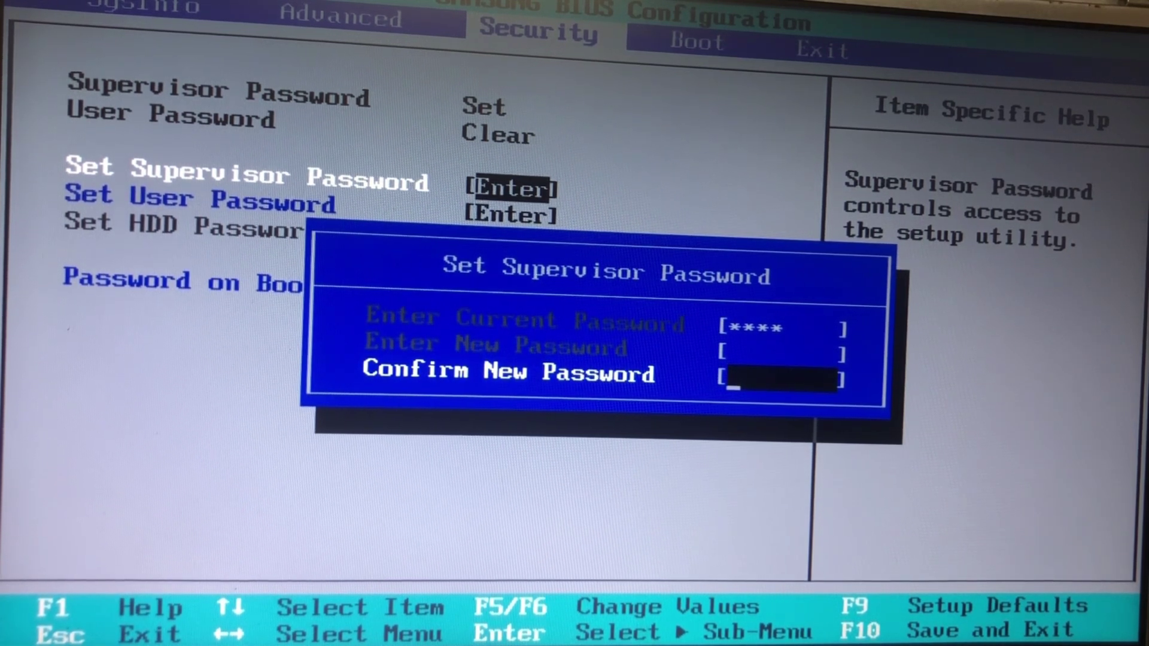
key("Return")
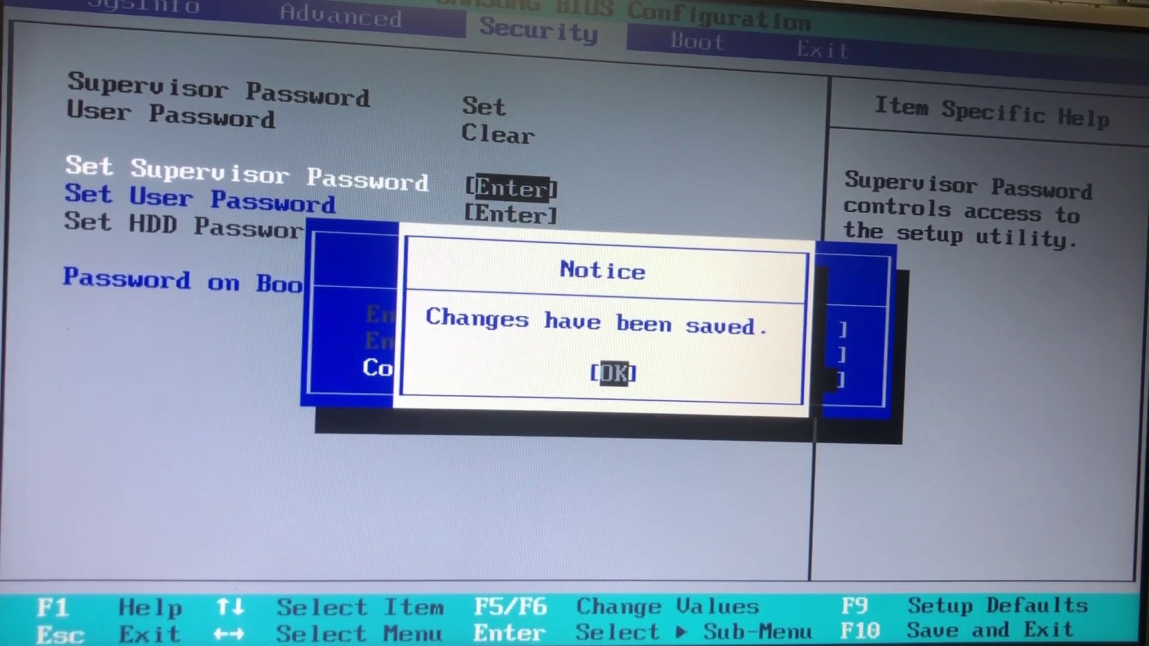
Acknowledge the Changes saved notice and call up Save configuration changes and exit with F10.
key("Return")
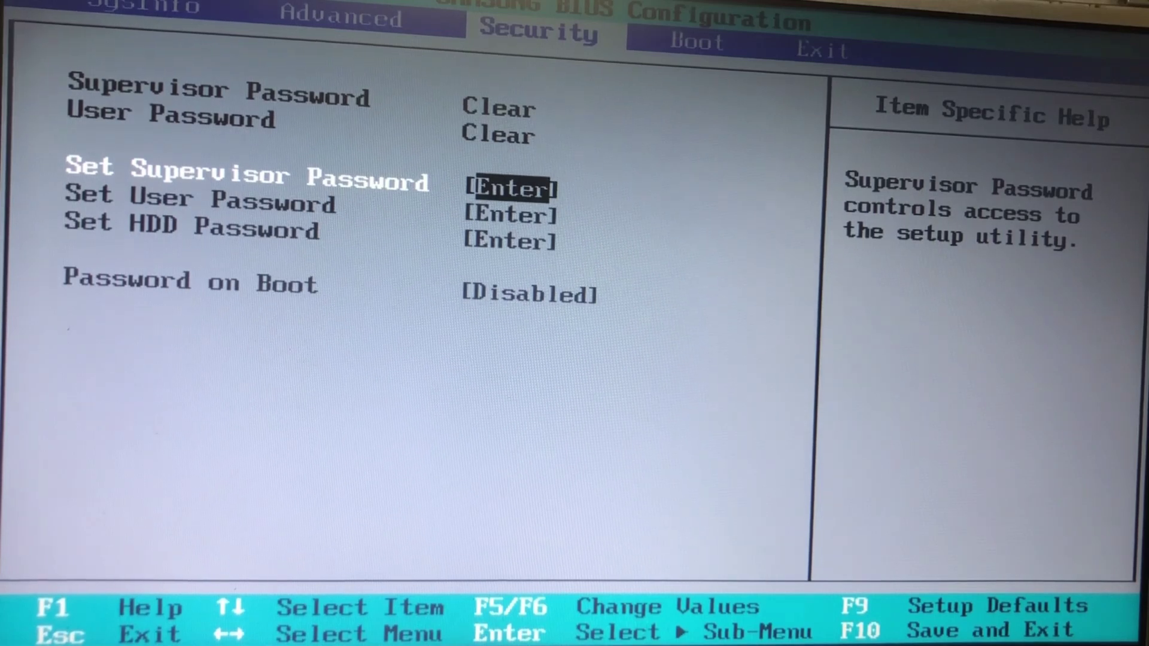
key("F10")
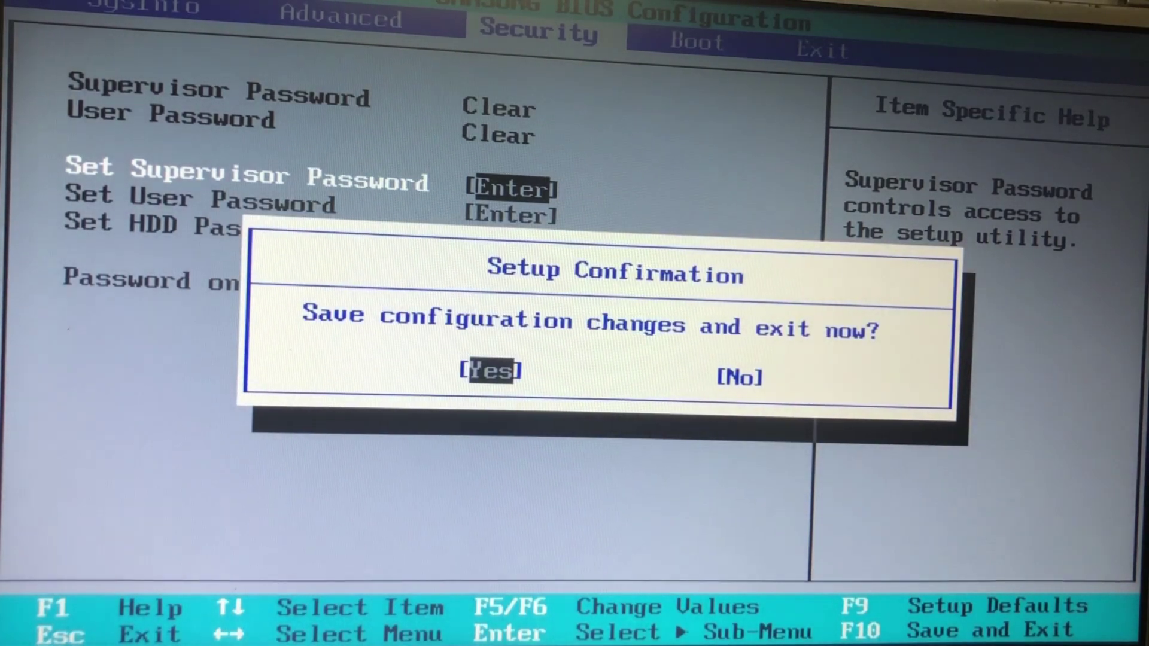